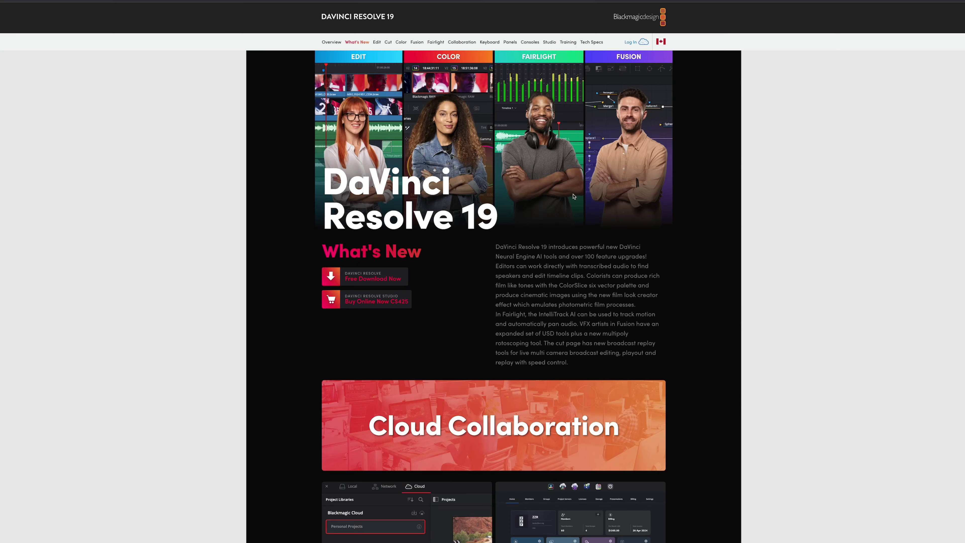
- Scrub the Color Grade Tutorial timeline, jumping about a minute in, to preview the greenhouse clips
{"action": "scroll", "coordinate": [573, 196], "scroll_direction": "down", "scroll_amount": 6}
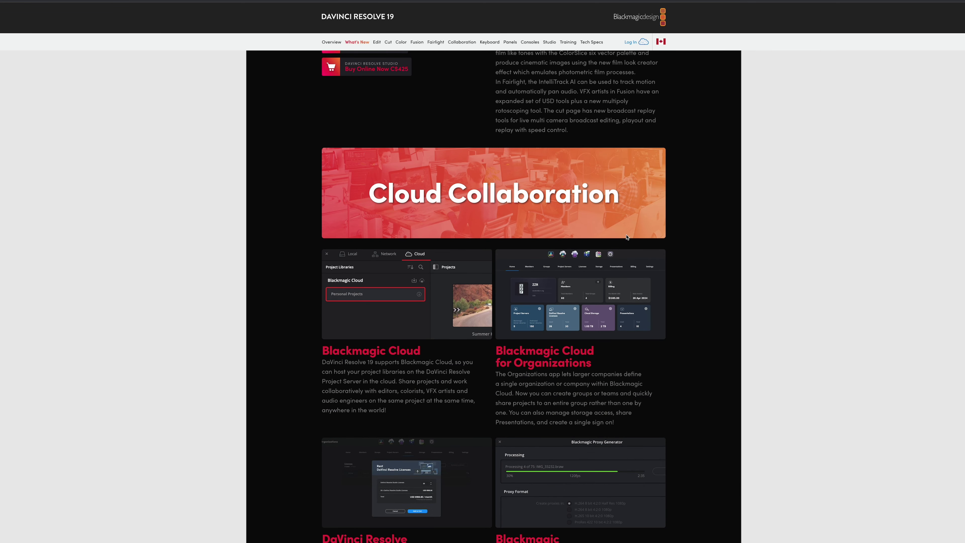
{"action": "scroll", "coordinate": [627, 238], "scroll_direction": "down", "scroll_amount": 7}
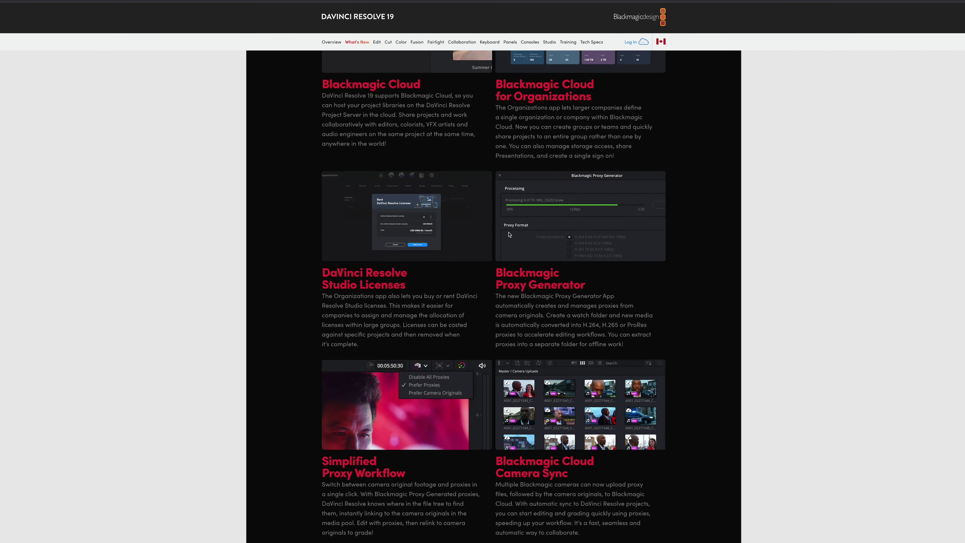
{"action": "scroll", "coordinate": [663, 244], "scroll_direction": "down", "scroll_amount": 3}
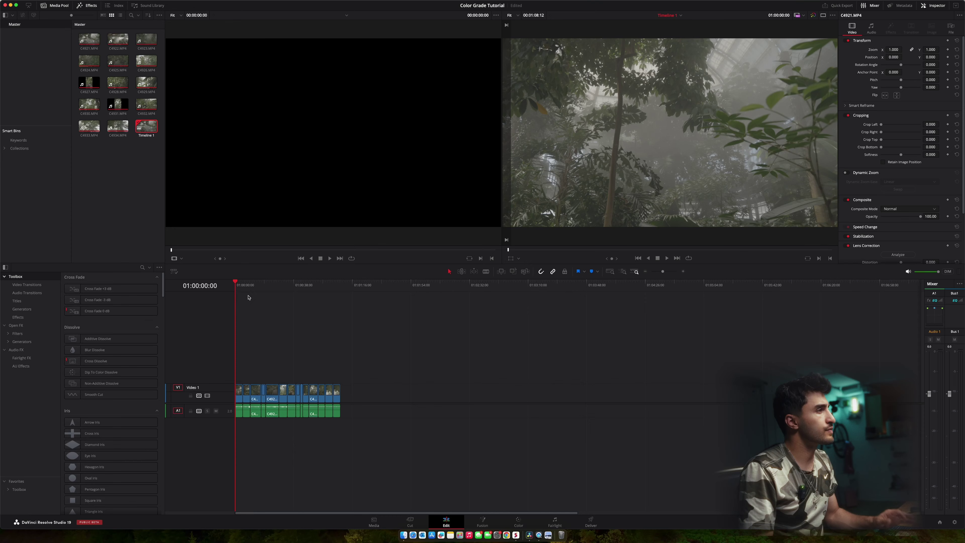
{"action": "mouse_move", "coordinate": [239, 286]}
{"action": "left_mouse_down"}
{"action": "mouse_move", "coordinate": [338, 294]}
{"action": "mouse_move", "coordinate": [221, 297]}
{"action": "mouse_move", "coordinate": [236, 297]}
{"action": "left_mouse_up"}
{"action": "left_click_drag", "start_coordinate": [335, 287], "coordinate": [243, 287]}
- Play the timeline, return to its start and select the first clip, C4921.MP4
{"action": "key", "text": "space"}
{"action": "key", "text": "space"}
{"action": "scroll", "coordinate": [244, 367], "scroll_direction": "up", "scroll_amount": 5}
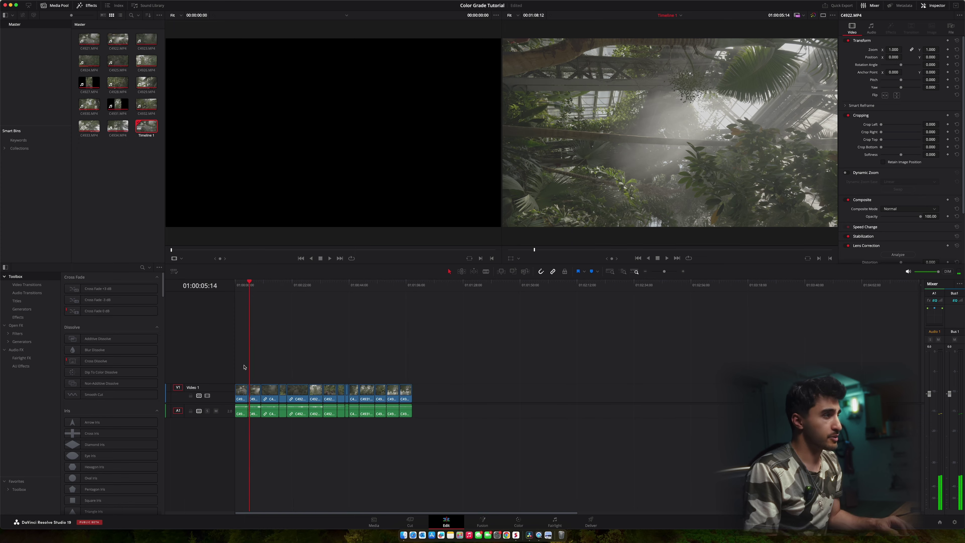
{"action": "scroll", "coordinate": [245, 366], "scroll_direction": "up", "scroll_amount": 3}
{"action": "left_click", "coordinate": [233, 288]}
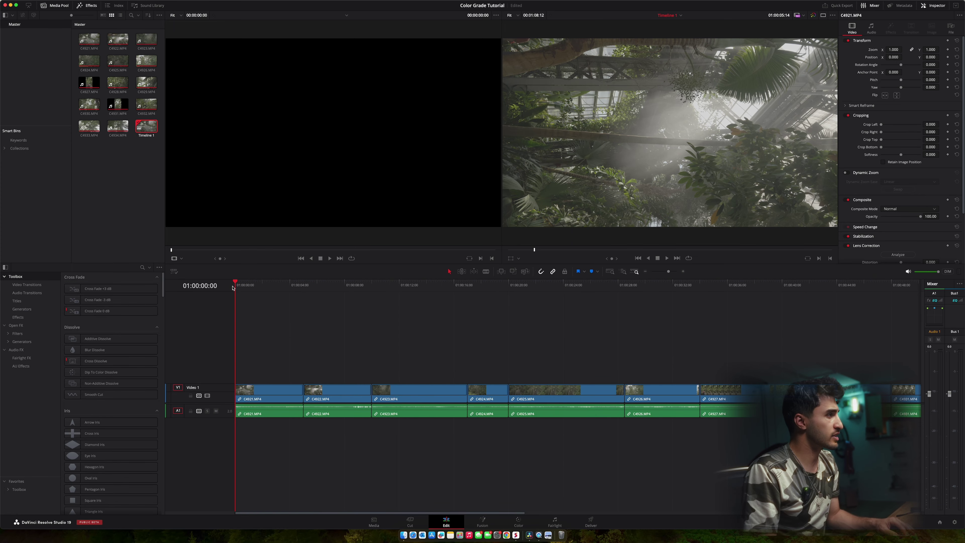
{"action": "left_click", "coordinate": [257, 395]}
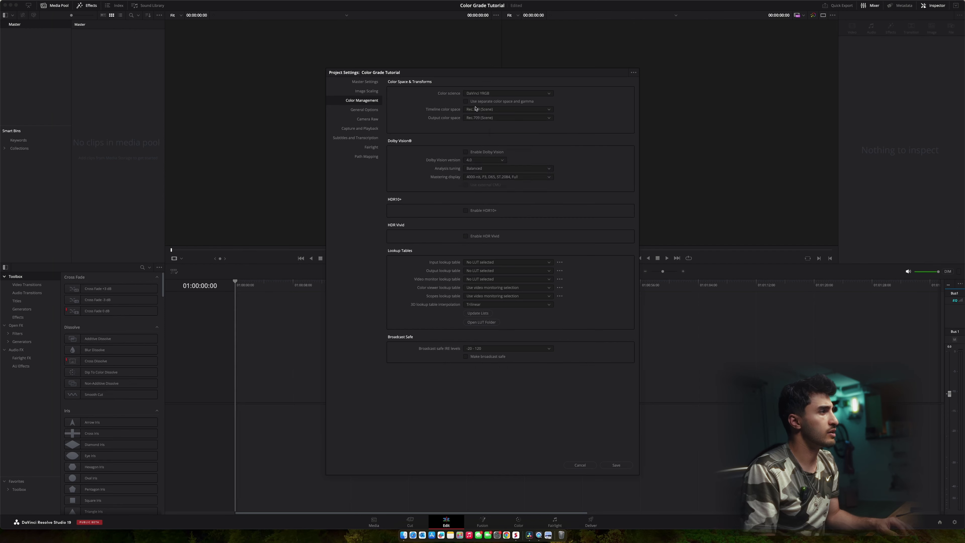
- Set the timeline color space to DaVinci WG/Intermediate and save the project settings
{"action": "left_click", "coordinate": [505, 109]}
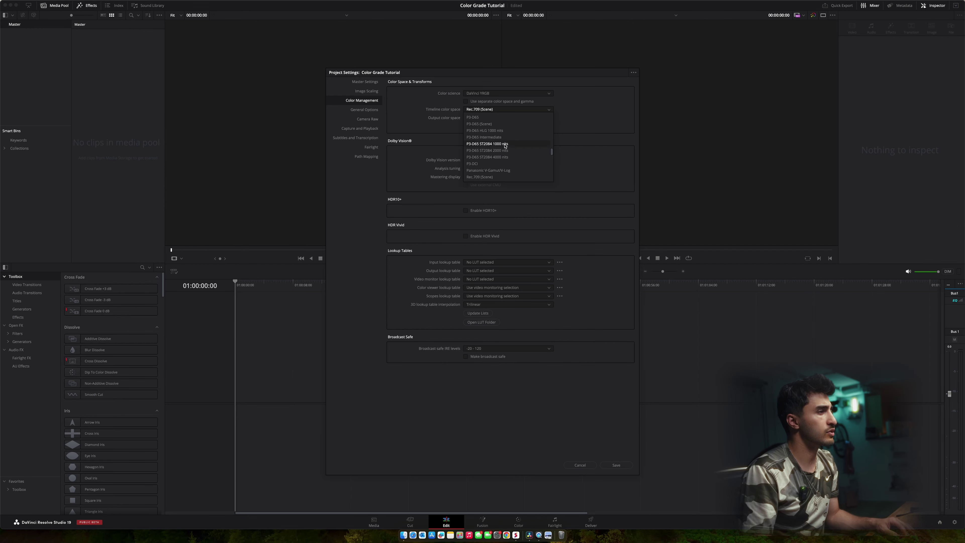
{"action": "scroll", "coordinate": [501, 162], "scroll_direction": "up", "scroll_amount": 10}
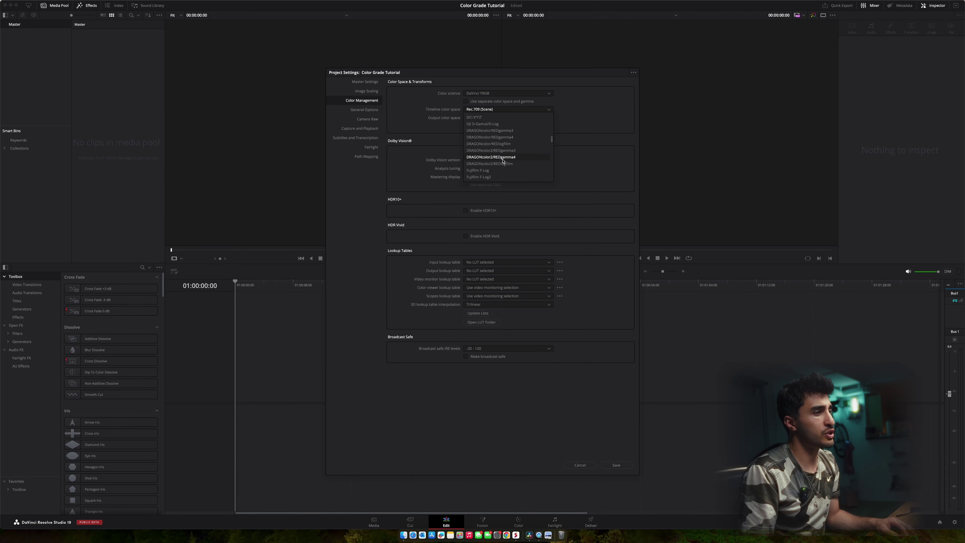
{"action": "left_click", "coordinate": [488, 144]}
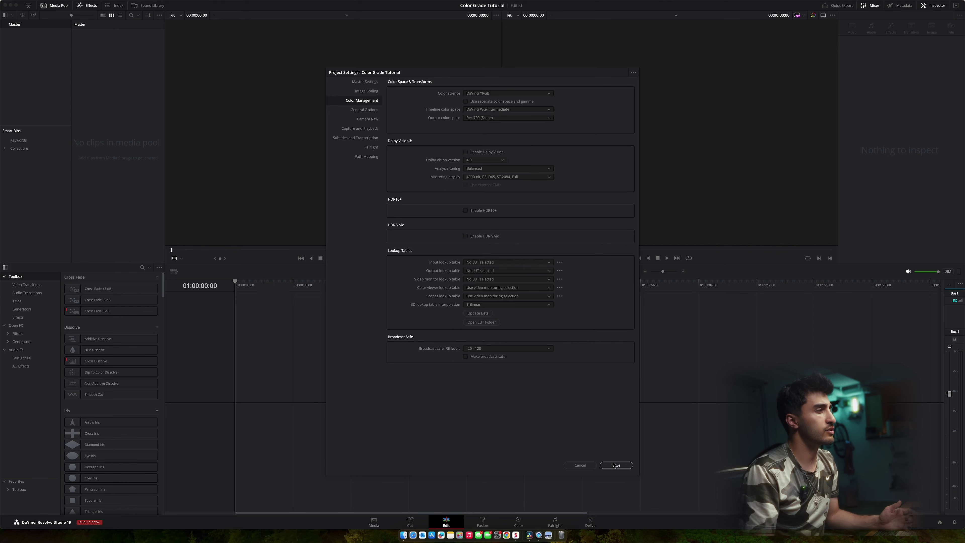
{"action": "left_click", "coordinate": [616, 465]}
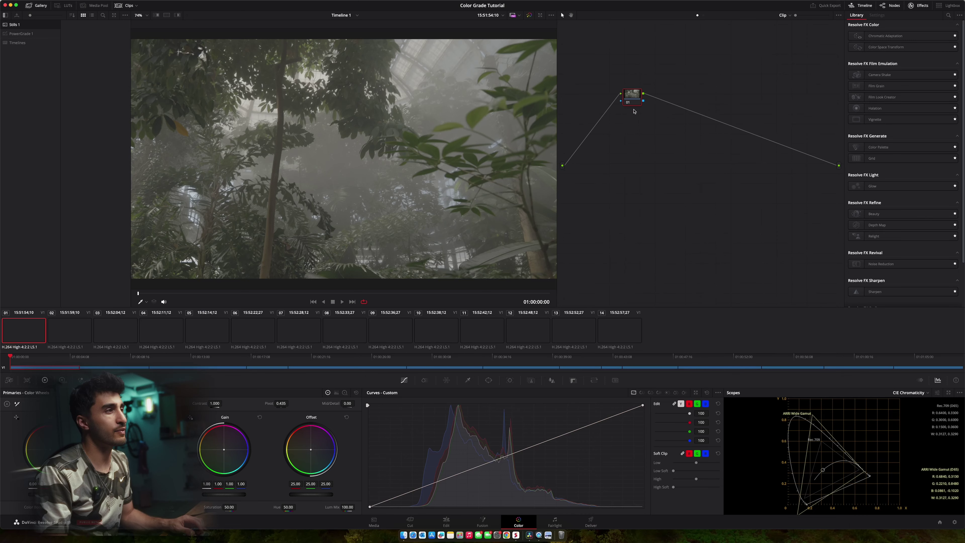
- Add serial nodes 02 through 05 after node 01 with Alt+S
{"action": "key", "text": "alt+s"}
{"action": "key", "text": "alt+s"}
{"action": "key", "text": "alt+s"}
{"action": "key", "text": "alt+s"}
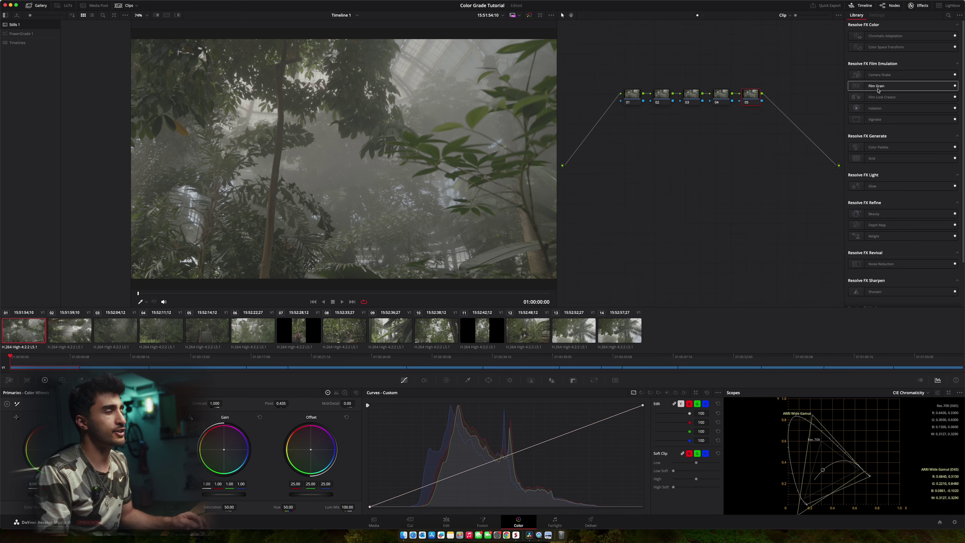
- Apply Film Look Creator to node 05 with Sony S-Gamut3.Cine input and Sony S-Log3 gamma
{"action": "left_click_drag", "start_coordinate": [895, 99], "coordinate": [752, 99]}
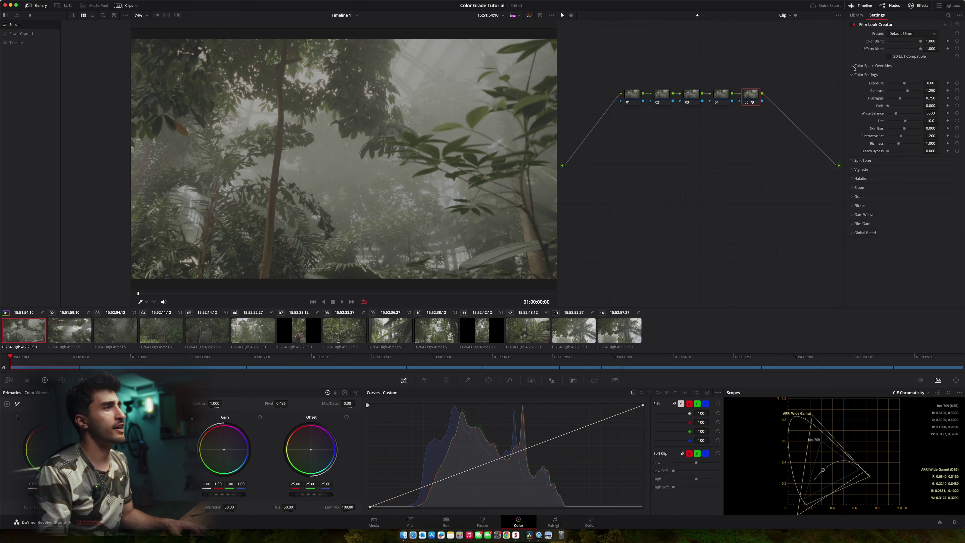
{"action": "left_click", "coordinate": [851, 66]}
{"action": "left_click", "coordinate": [893, 74]}
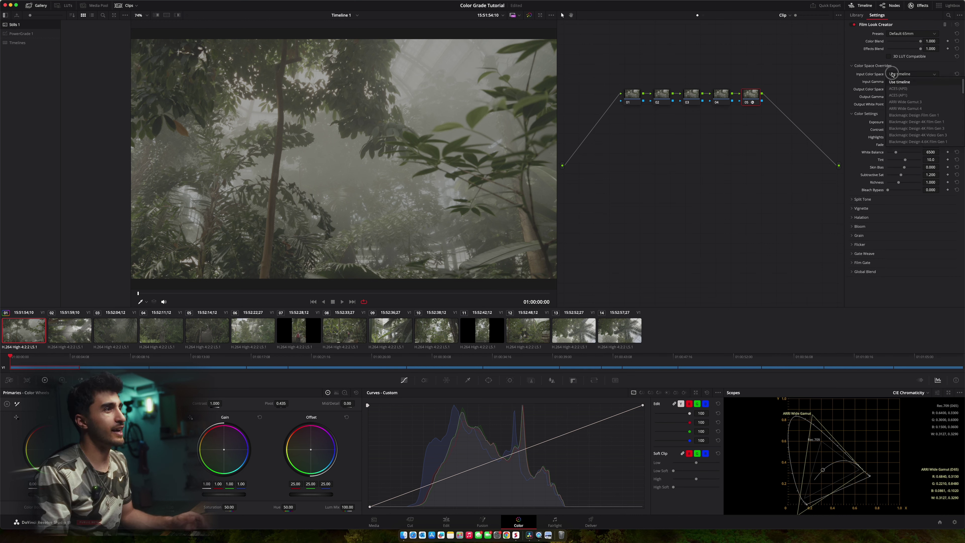
{"action": "scroll", "coordinate": [915, 120], "scroll_direction": "down", "scroll_amount": 10}
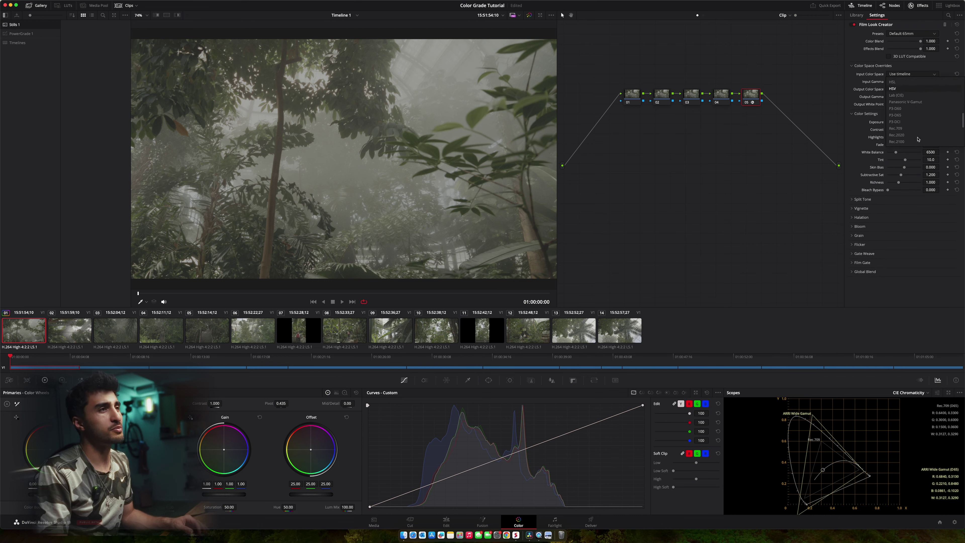
{"action": "left_click", "coordinate": [915, 141]}
{"action": "left_click", "coordinate": [912, 81]}
{"action": "scroll", "coordinate": [914, 124], "scroll_direction": "down", "scroll_amount": 5}
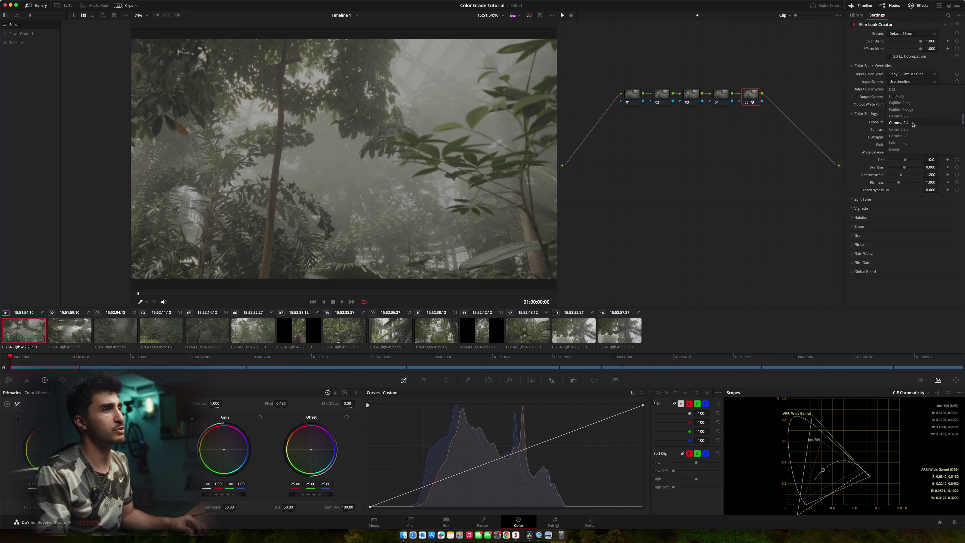
{"action": "scroll", "coordinate": [912, 128], "scroll_direction": "down", "scroll_amount": 5}
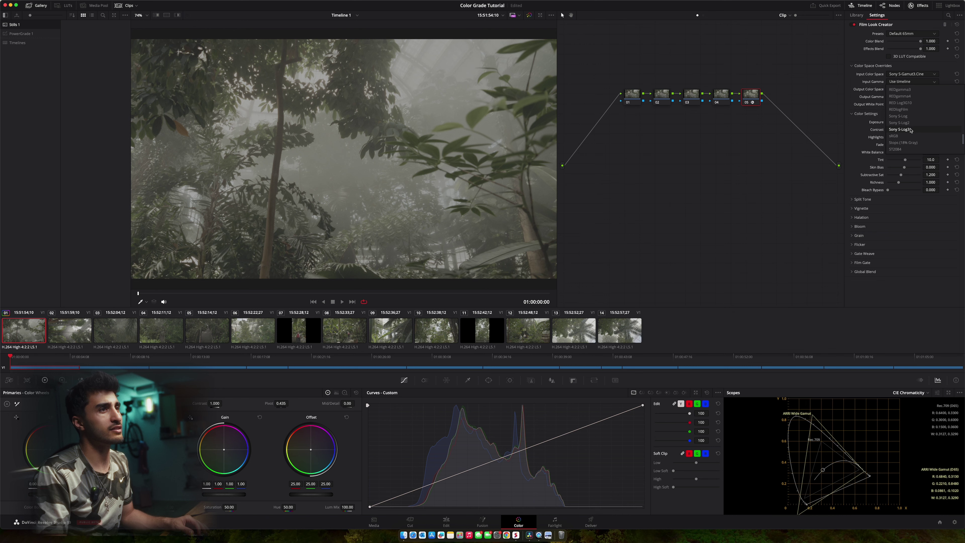
{"action": "left_click", "coordinate": [910, 130]}
- Set Film Look Creator's output to Rec.709 color space with Gamma 2.4
{"action": "left_click", "coordinate": [911, 89]}
{"action": "scroll", "coordinate": [904, 118], "scroll_direction": "down", "scroll_amount": 3}
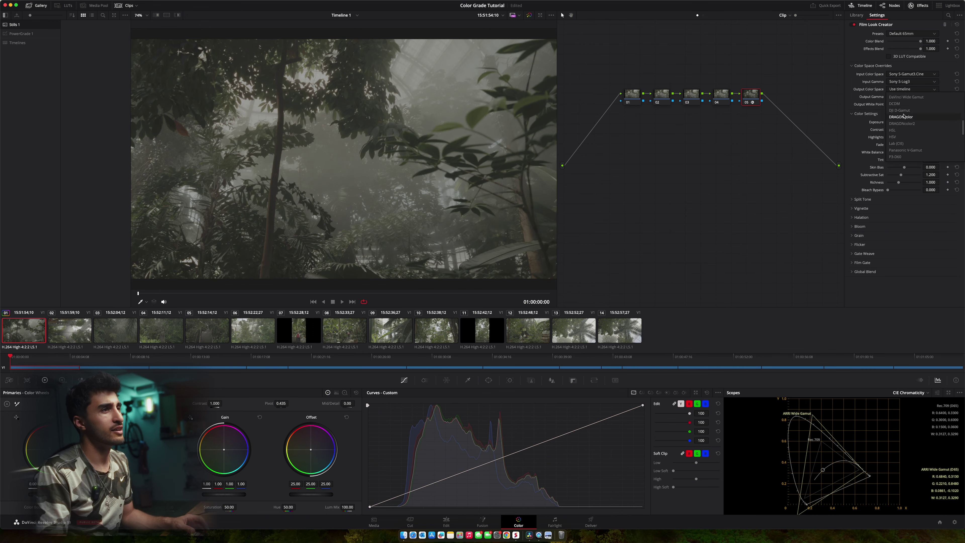
{"action": "left_click", "coordinate": [898, 136]}
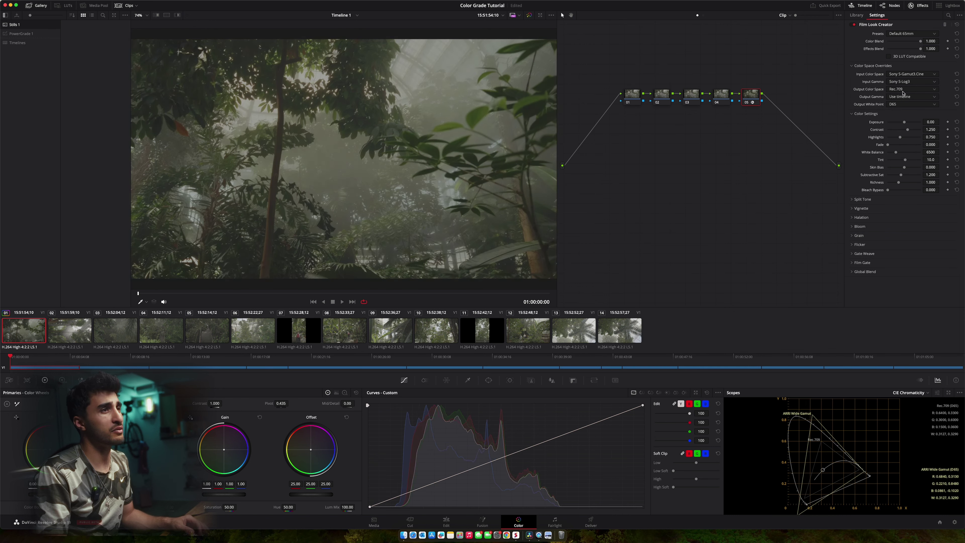
{"action": "left_click", "coordinate": [902, 97]}
{"action": "scroll", "coordinate": [916, 137], "scroll_direction": "down", "scroll_amount": 3}
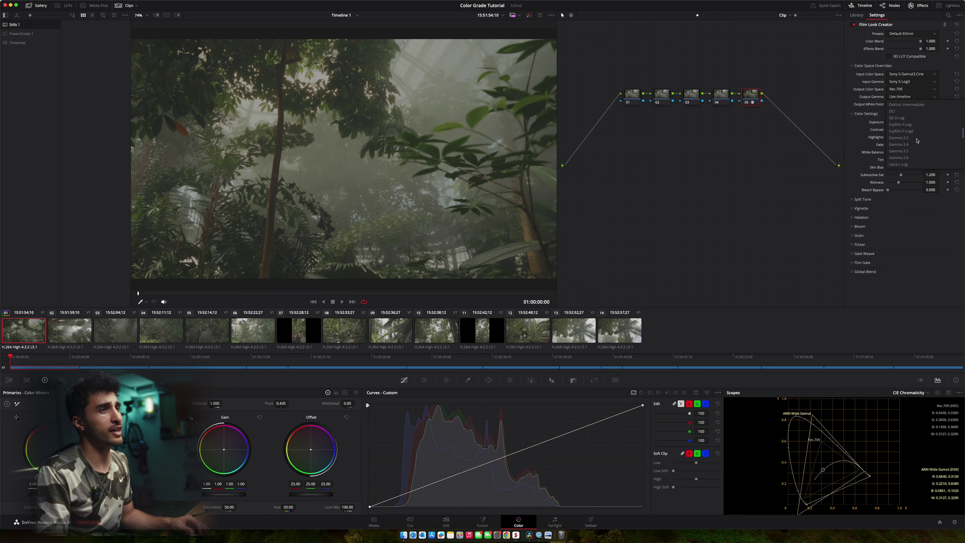
{"action": "left_click", "coordinate": [908, 144]}
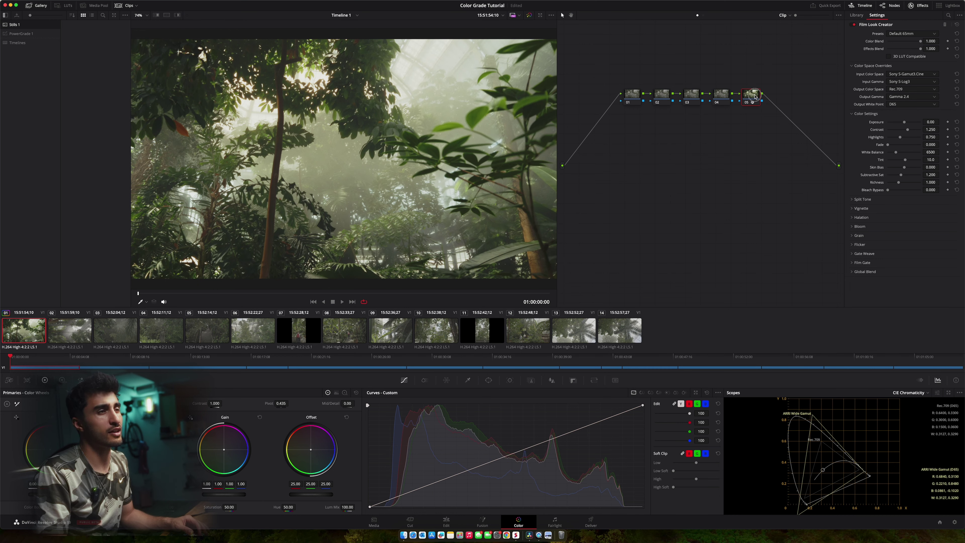
- Load the Default 35mm film look preset and collapse the Color Space Overrides section
{"action": "left_click", "coordinate": [898, 34]}
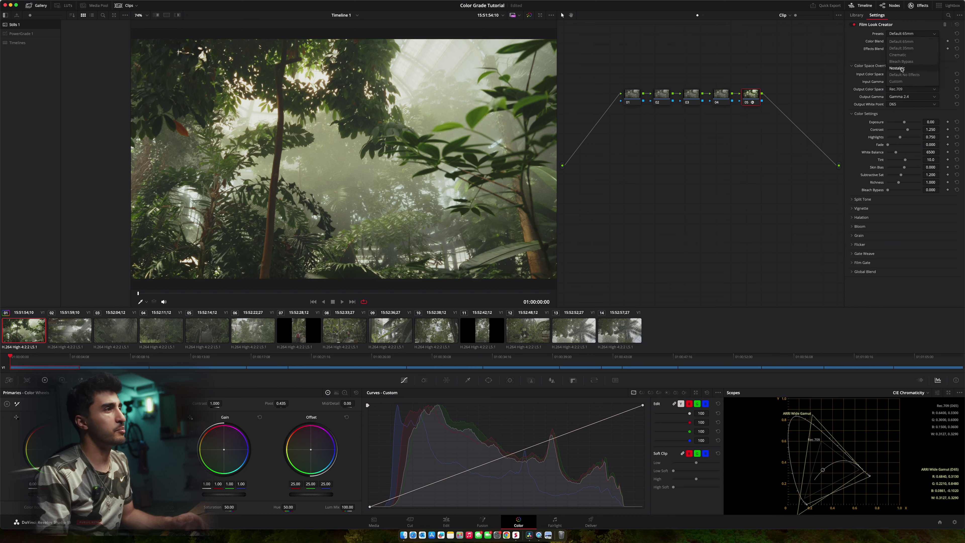
{"action": "left_click", "coordinate": [902, 49]}
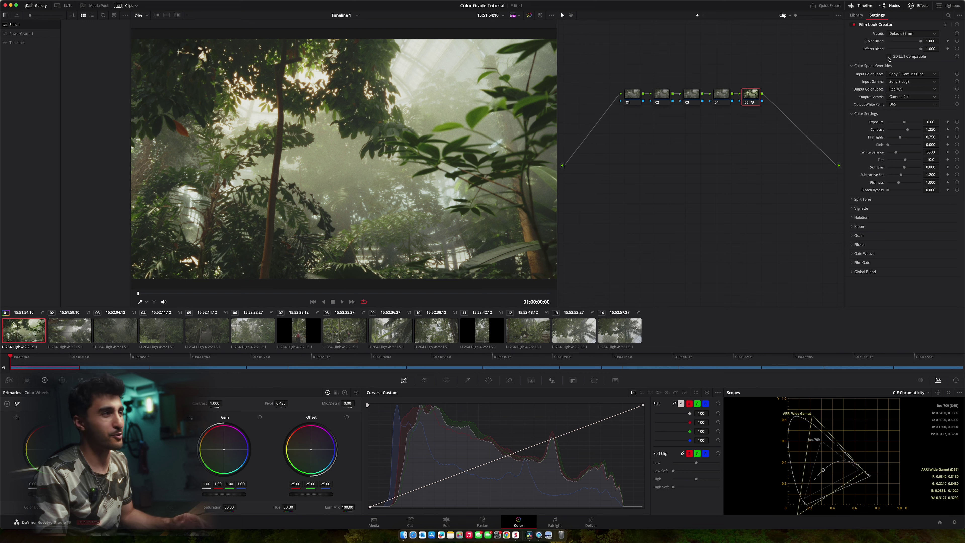
{"action": "left_click", "coordinate": [852, 66]}
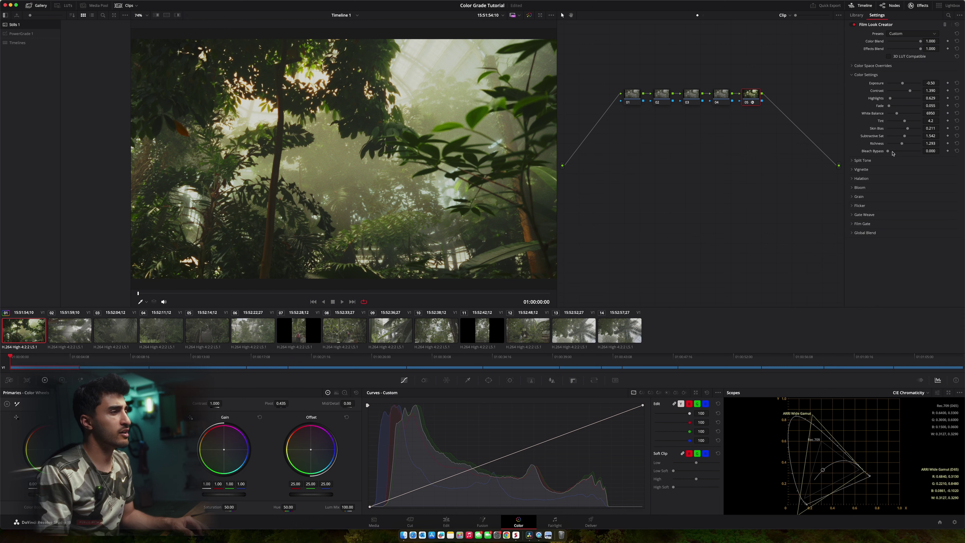
- Expand Split Tone and Vignette, raise Vignette Amount to about 0.697, and enable Bloom
{"action": "left_click", "coordinate": [853, 161]}
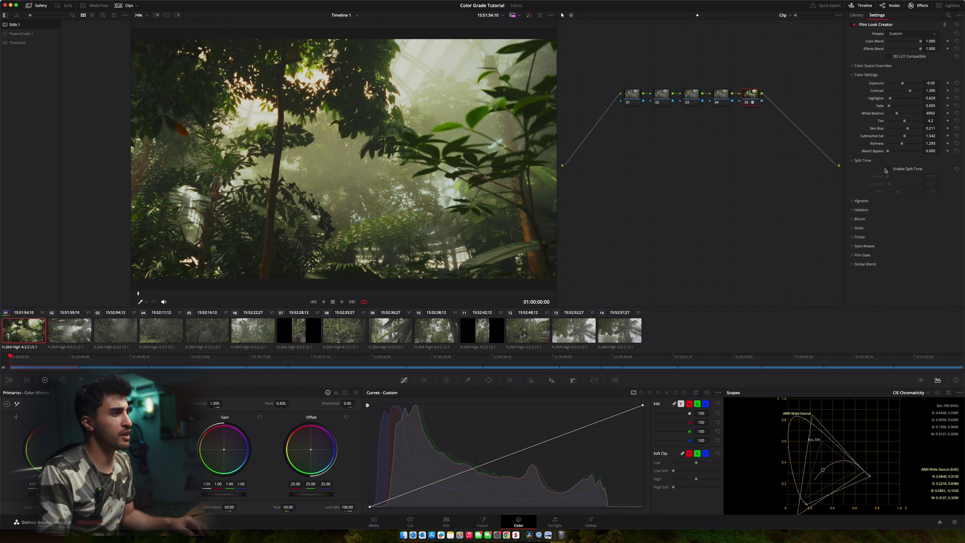
{"action": "left_click", "coordinate": [853, 201]}
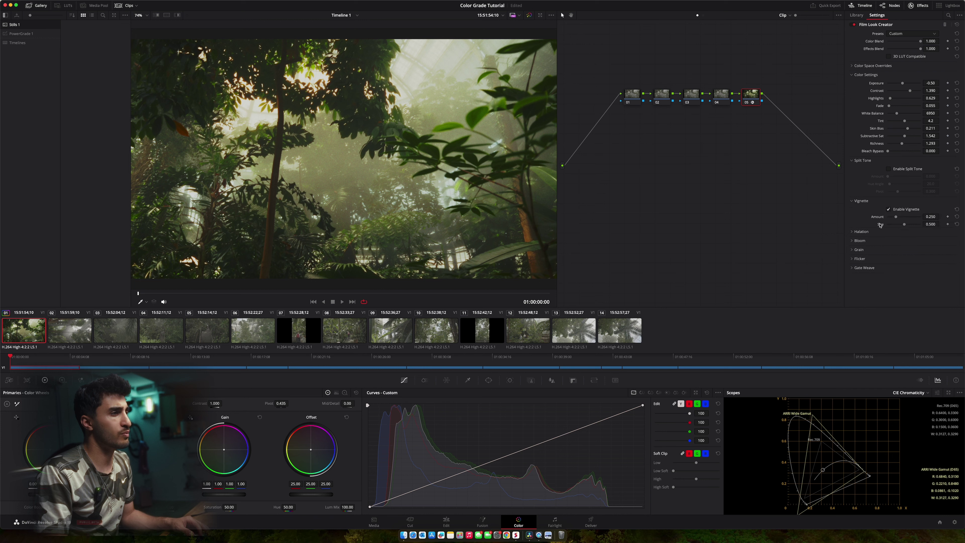
{"action": "mouse_move", "coordinate": [904, 220]}
{"action": "left_mouse_down"}
{"action": "mouse_move", "coordinate": [927, 219]}
{"action": "mouse_move", "coordinate": [870, 224]}
{"action": "mouse_move", "coordinate": [909, 227]}
{"action": "left_mouse_up"}
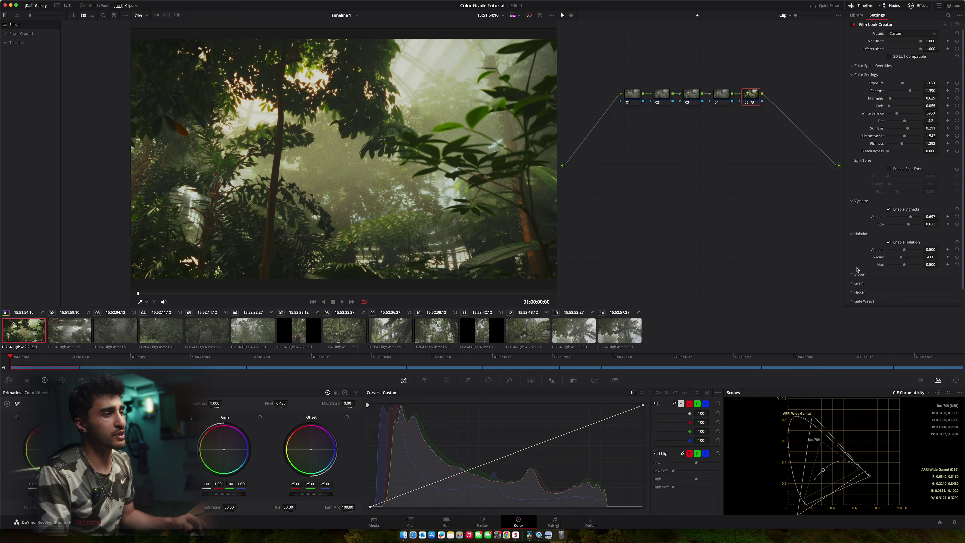
{"action": "scroll", "coordinate": [860, 278], "scroll_direction": "down", "scroll_amount": 3}
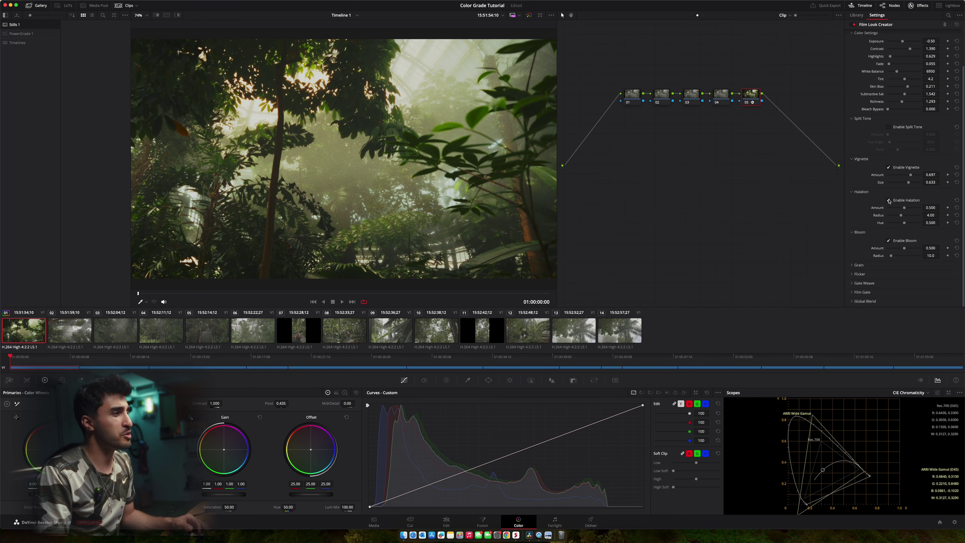
{"action": "scroll", "coordinate": [863, 242], "scroll_direction": "down", "scroll_amount": 1}
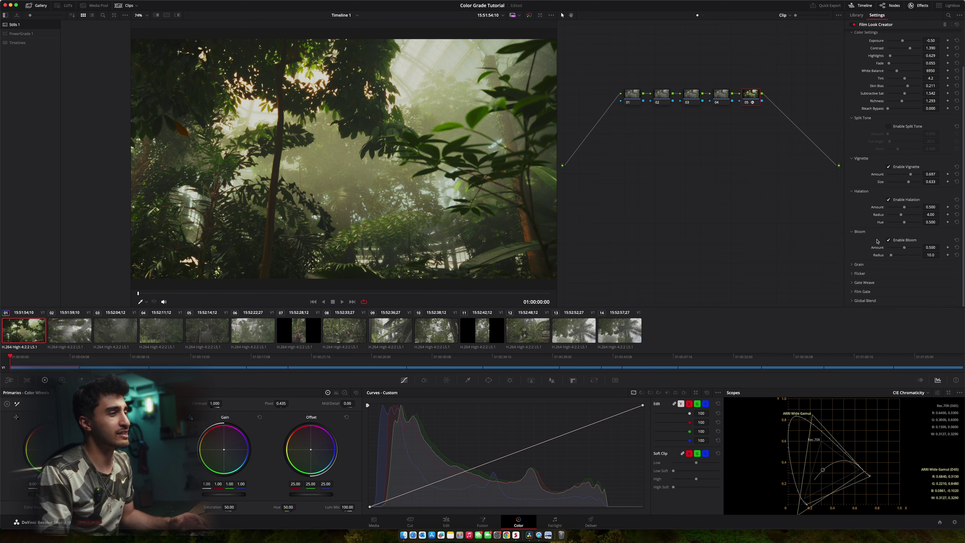
{"action": "left_click", "coordinate": [888, 240]}
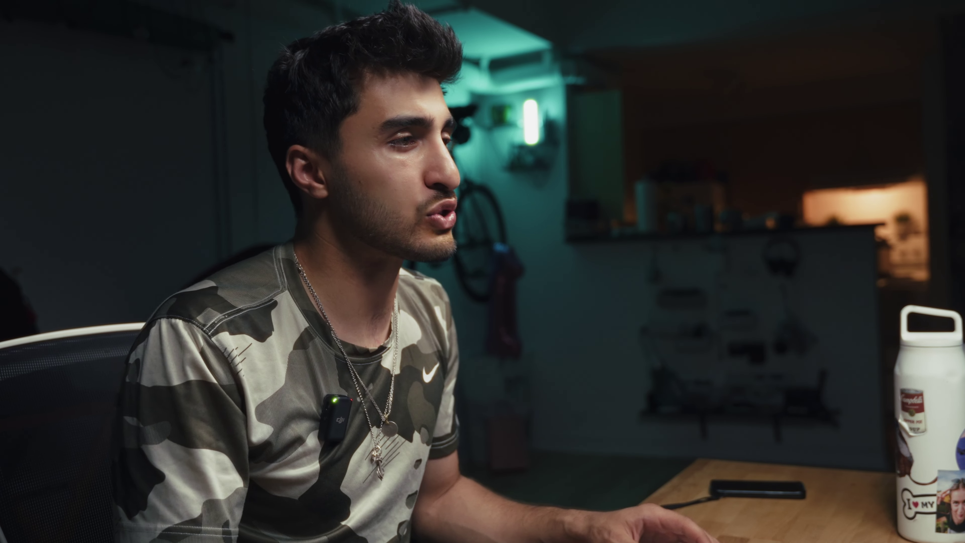
- Enable the film gate with the widescreen 2.4:1 preset
{"action": "scroll", "coordinate": [867, 281], "scroll_direction": "down", "scroll_amount": 2}
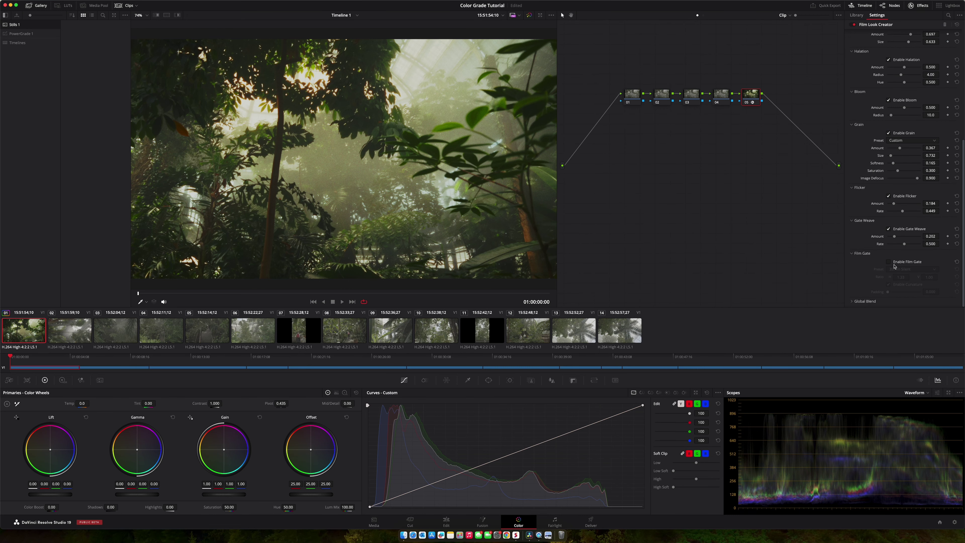
{"action": "left_click", "coordinate": [890, 263]}
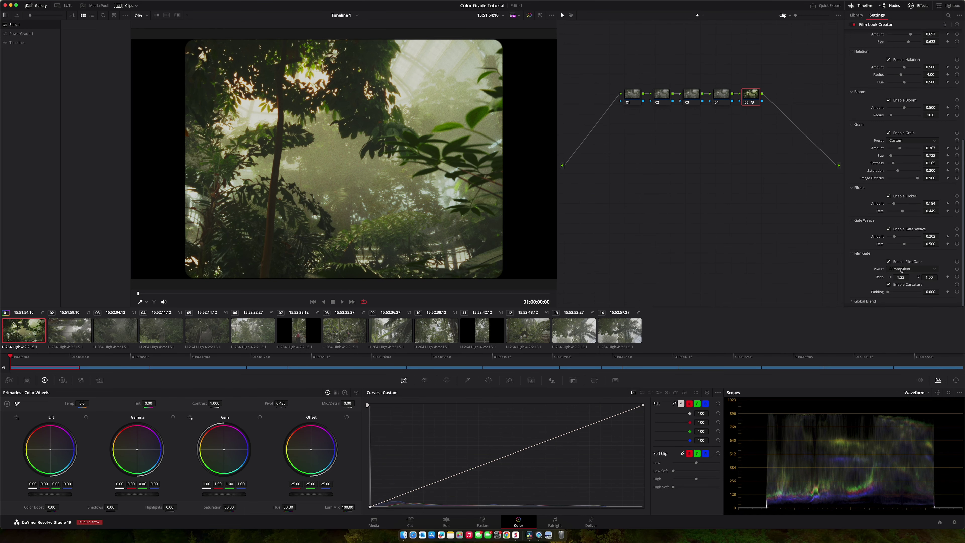
{"action": "left_click", "coordinate": [902, 270]}
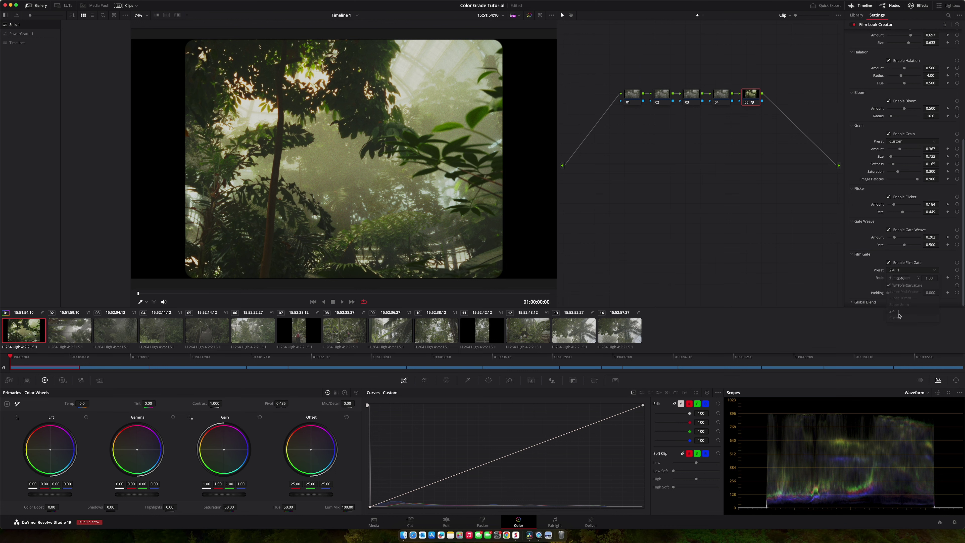
{"action": "left_click", "coordinate": [897, 312]}
- Compare Super 8mm, Super 16mm, 35mm Academy, 35mm Silent and 2.4:1 gates, settling on Super 16mm
{"action": "left_click", "coordinate": [900, 269]}
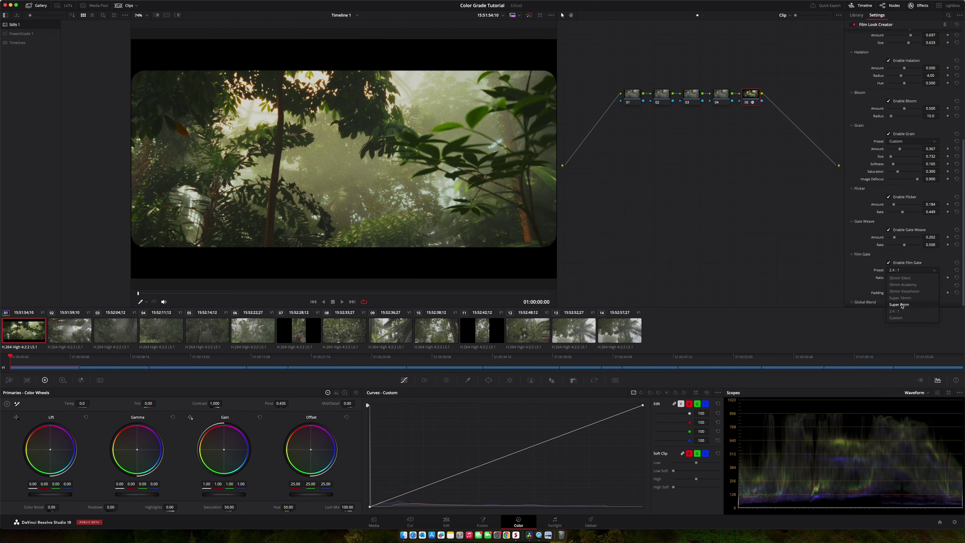
{"action": "left_click", "coordinate": [899, 305]}
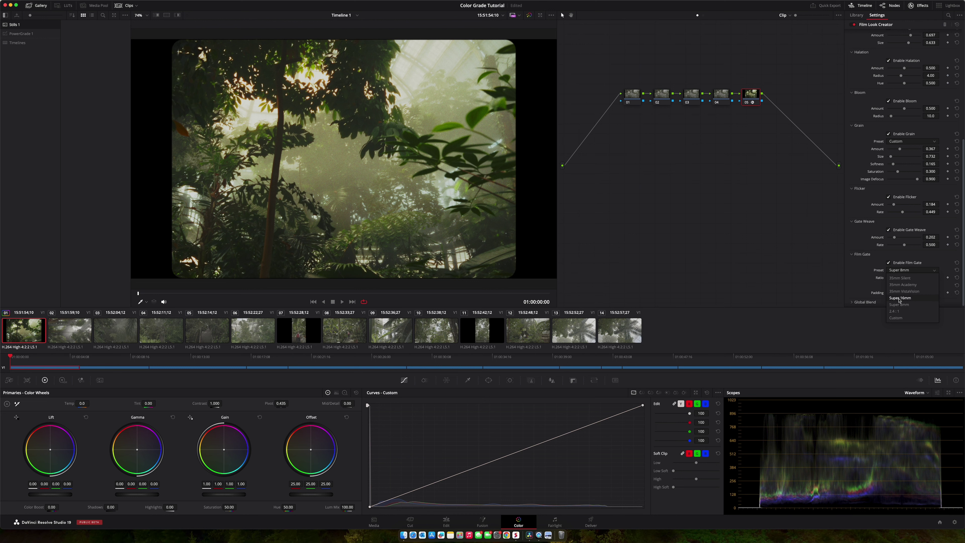
{"action": "left_click", "coordinate": [899, 298]}
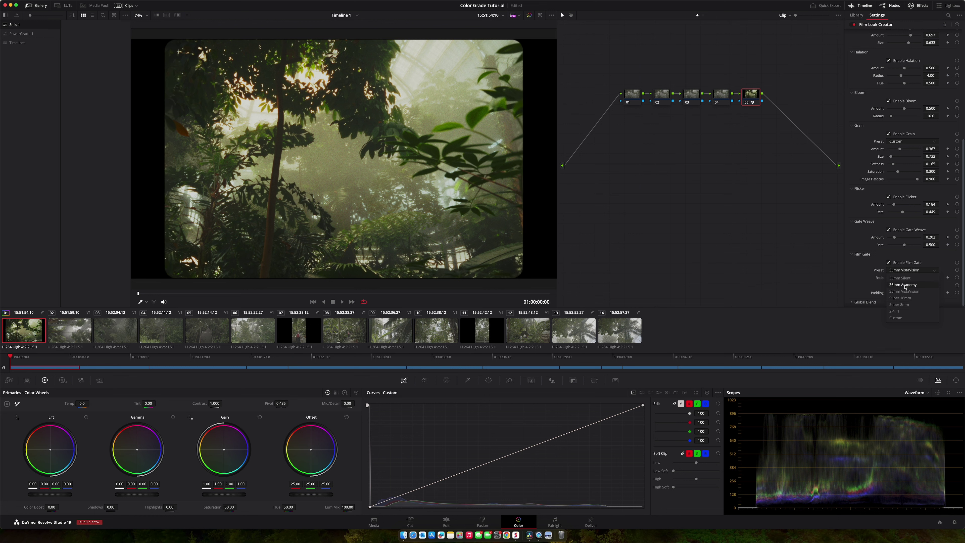
{"action": "left_click", "coordinate": [903, 285]}
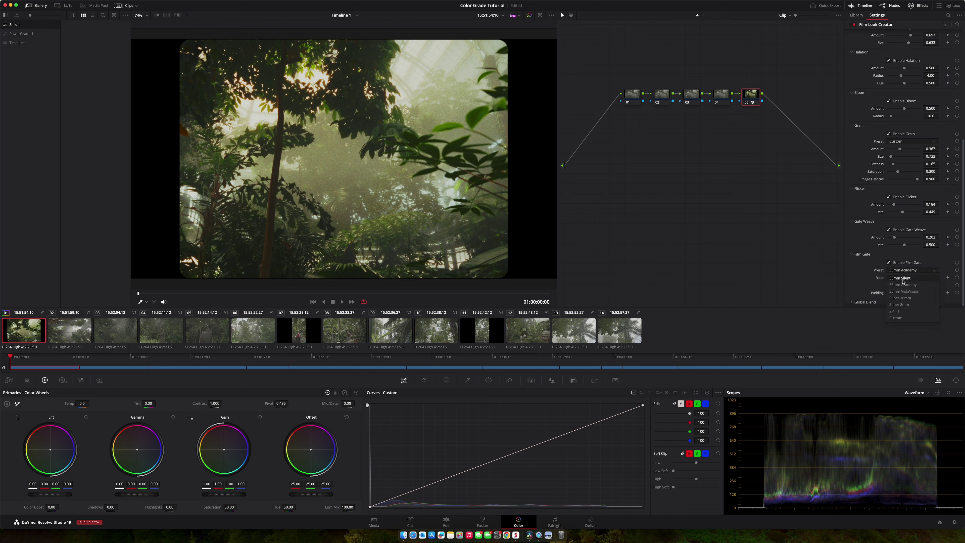
{"action": "left_click", "coordinate": [903, 280]}
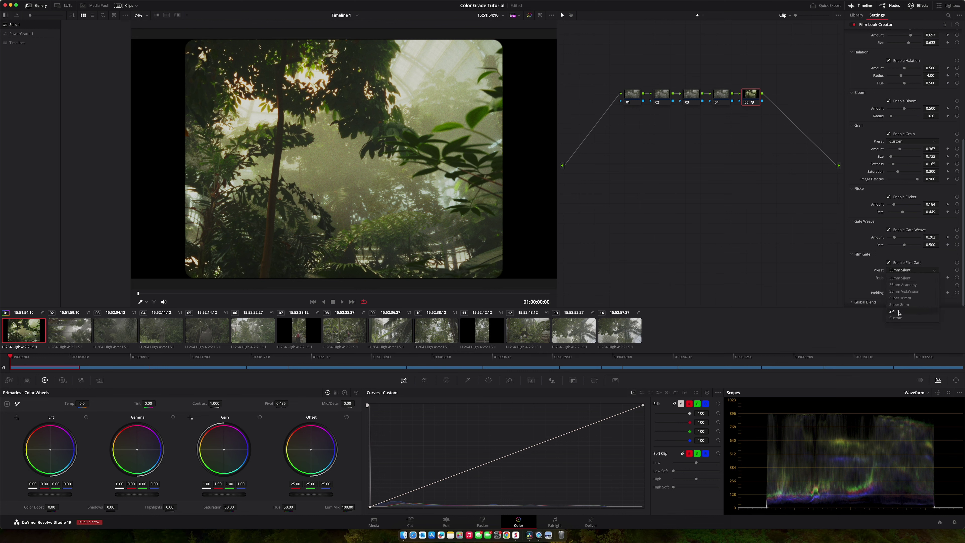
{"action": "left_click", "coordinate": [899, 311]}
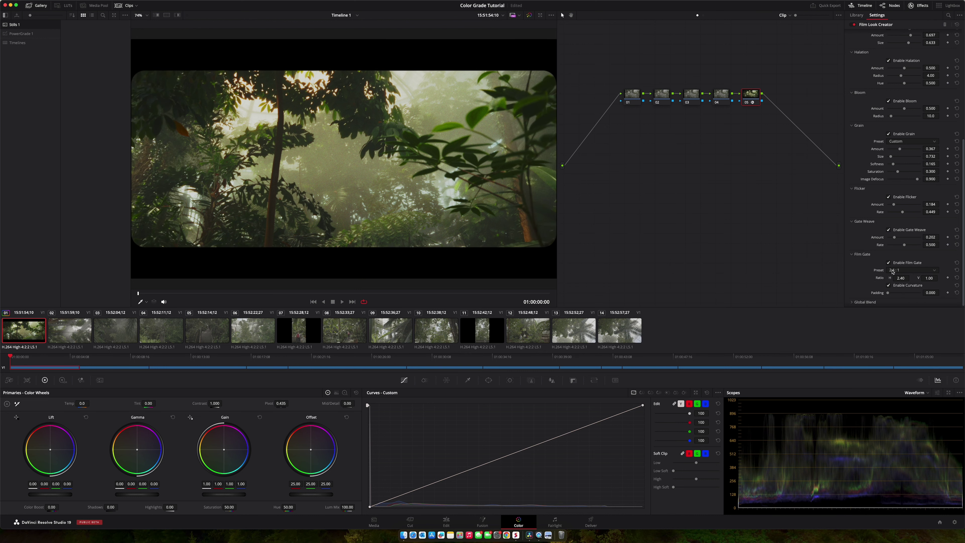
{"action": "left_click", "coordinate": [899, 298]}
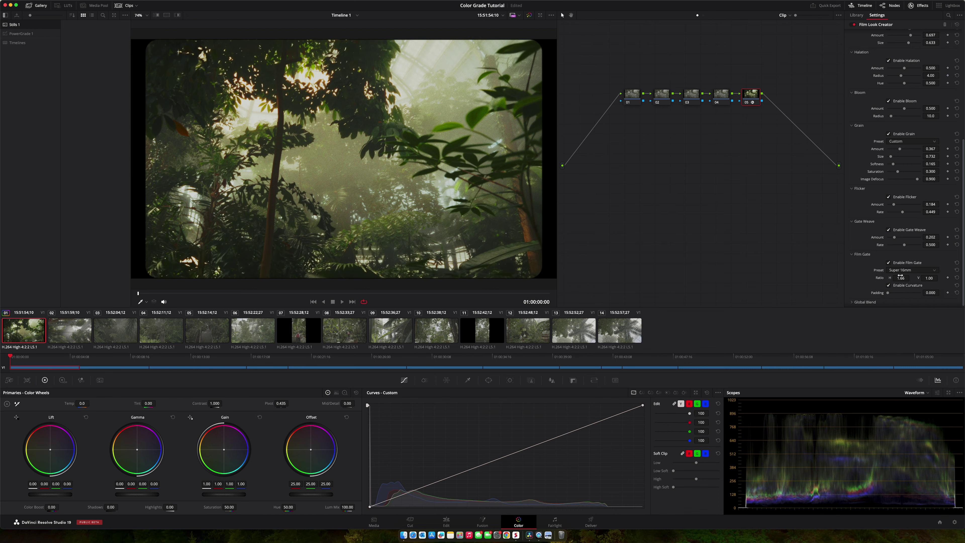